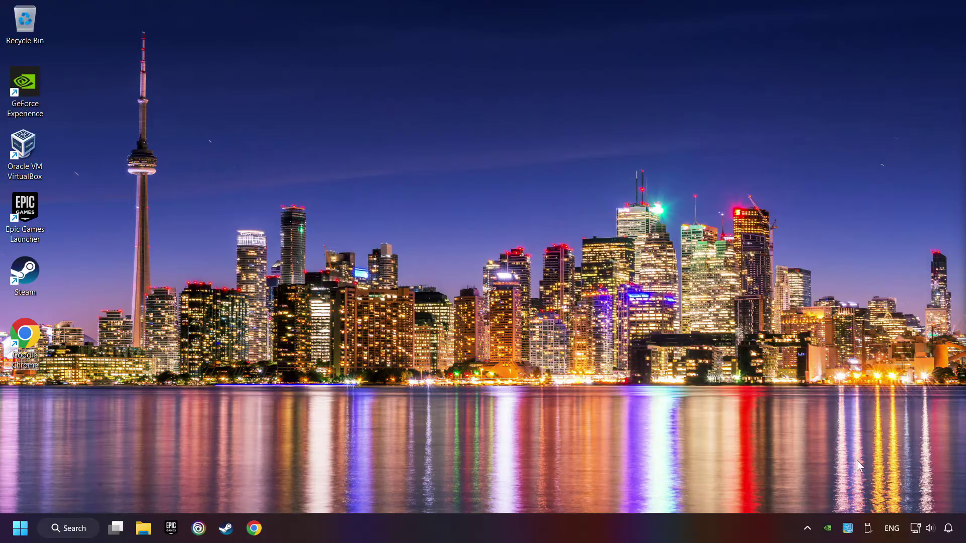
Switch on automatic time zone and automatic time on the Date & time page, sync now, and close Settings
right_click(949, 528)
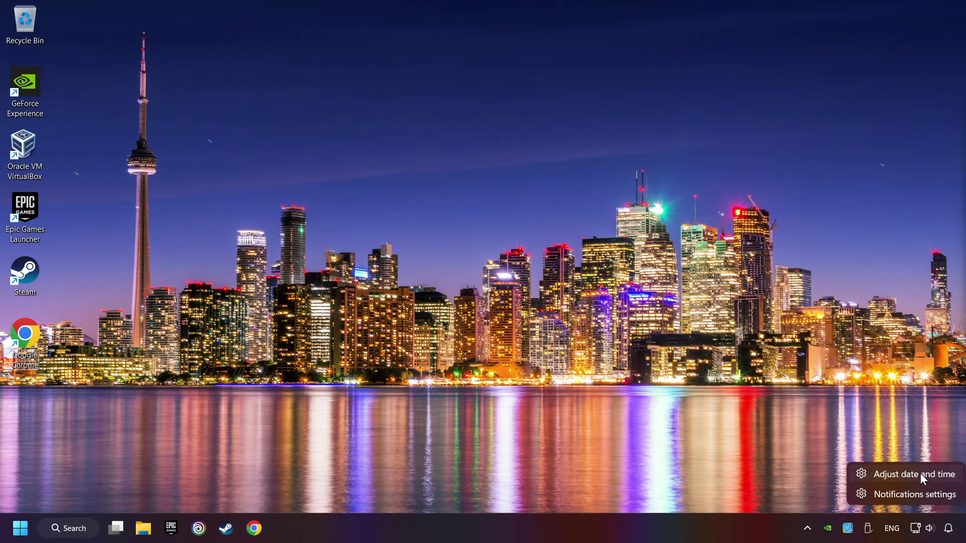
left_click(923, 479)
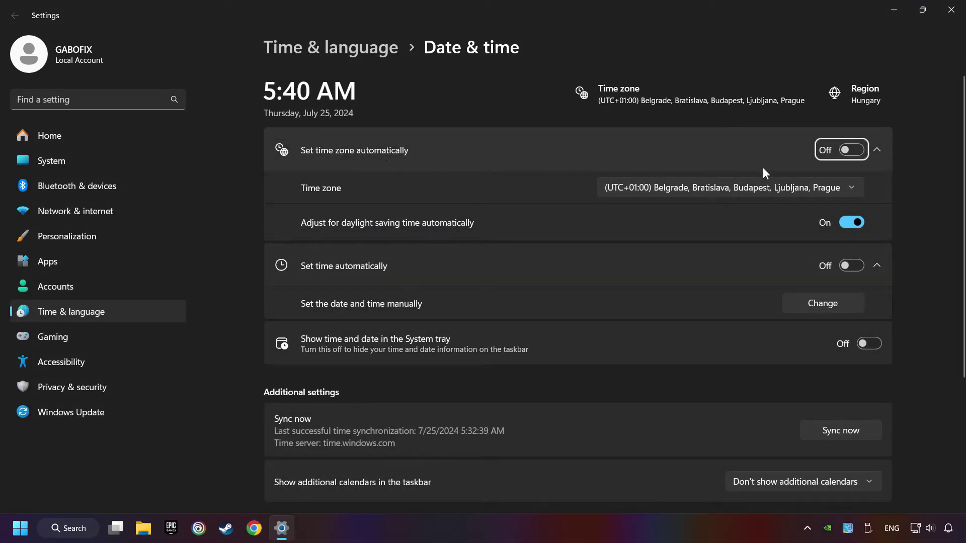
left_click(852, 152)
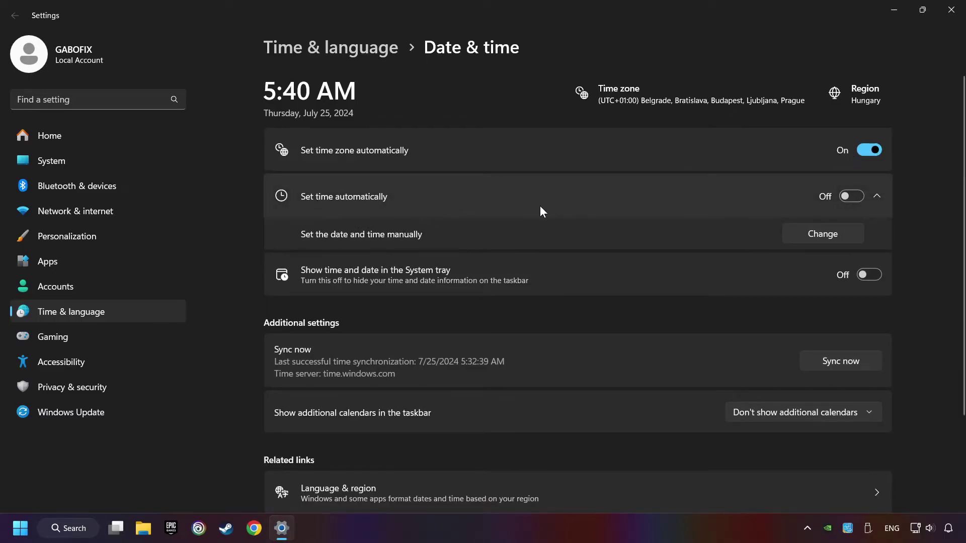
left_click(856, 199)
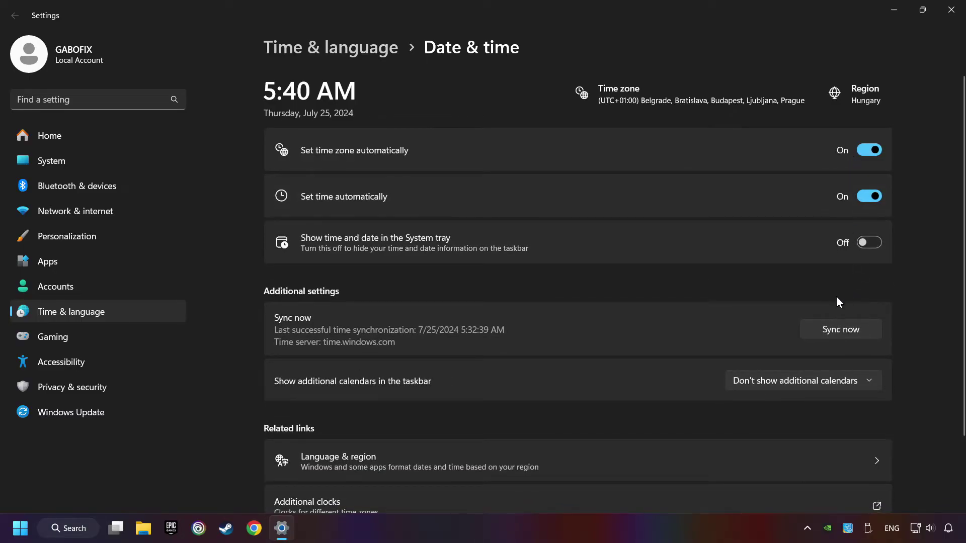
left_click(849, 334)
left_click(949, 12)
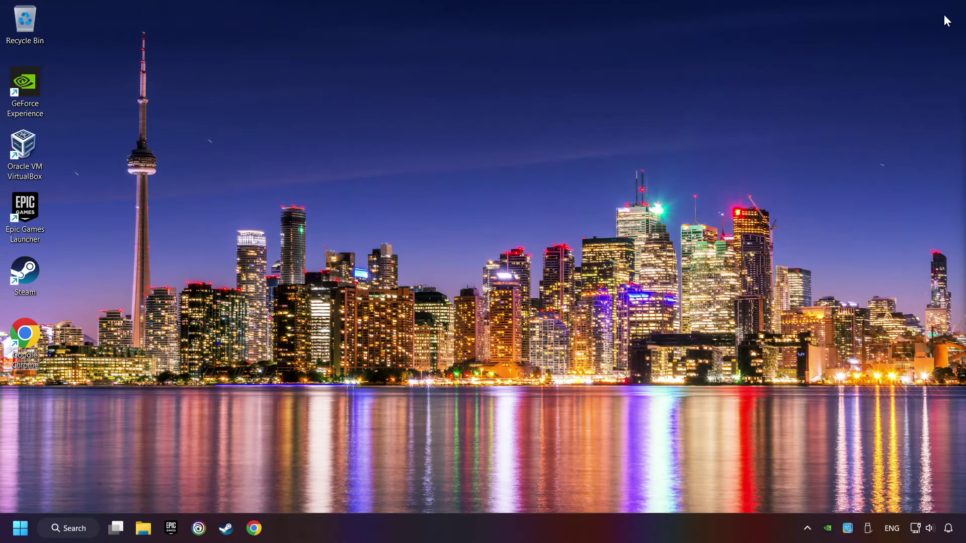
Go to the Proxy page of Network & internet settings
right_click(916, 528)
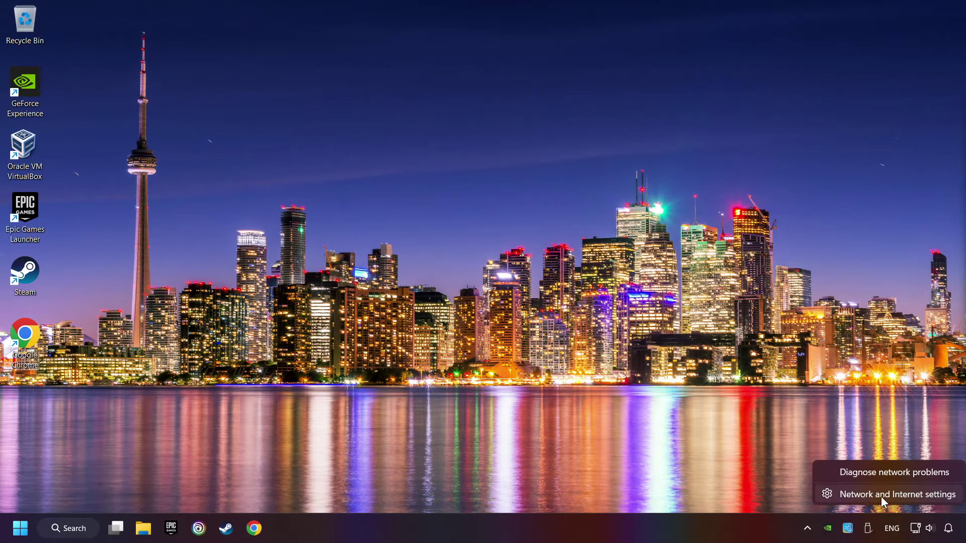
left_click(907, 498)
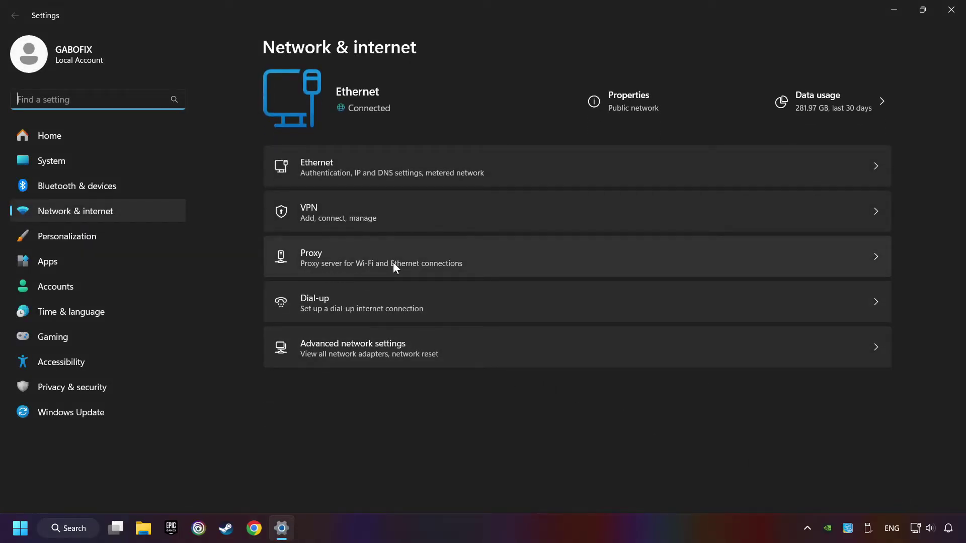
left_click(340, 256)
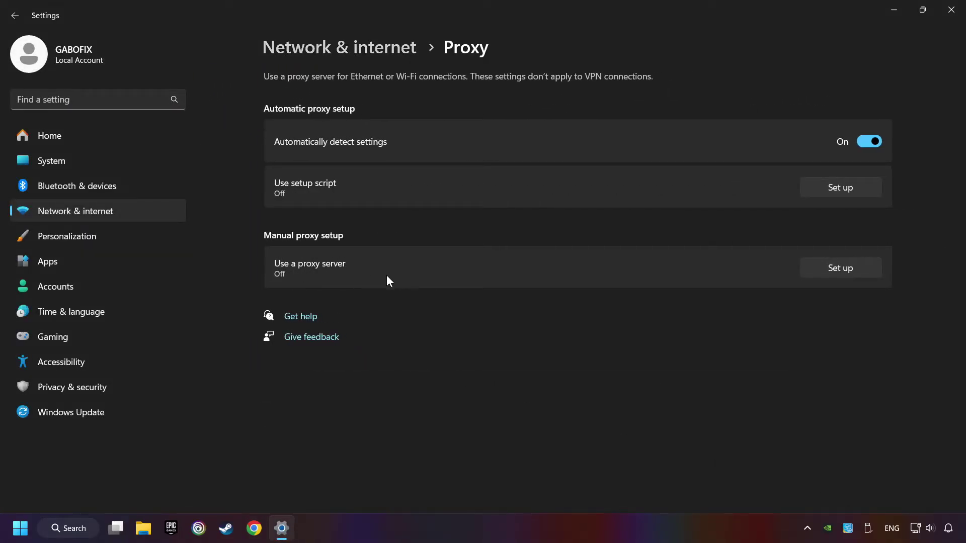
Save the manual proxy server with Use a proxy server Off, then close Settings
left_click(856, 270)
left_click(340, 174)
left_click(340, 177)
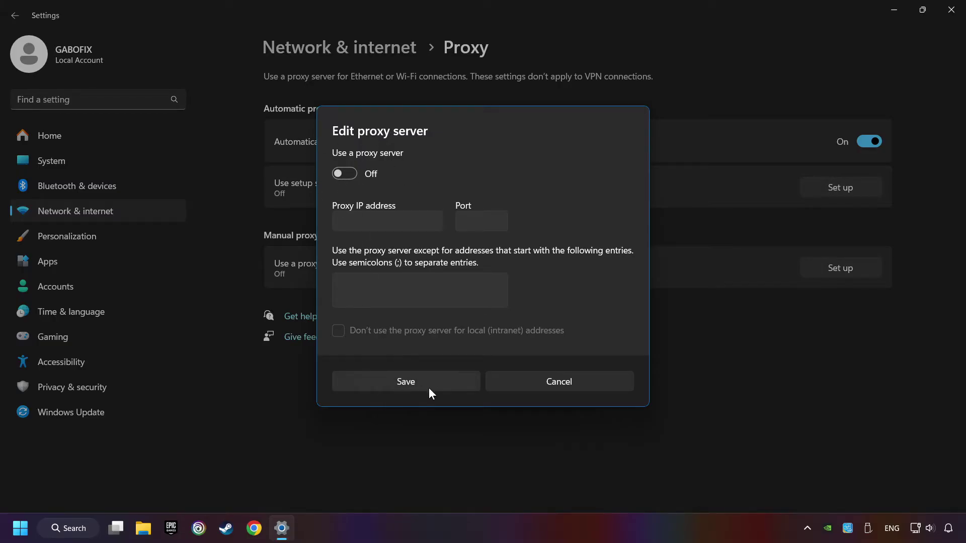
left_click(411, 385)
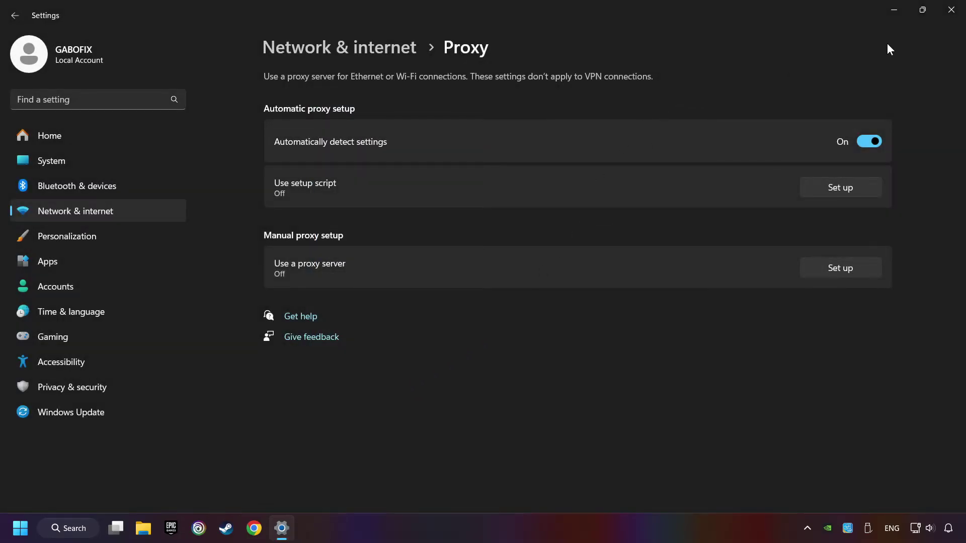
left_click(949, 20)
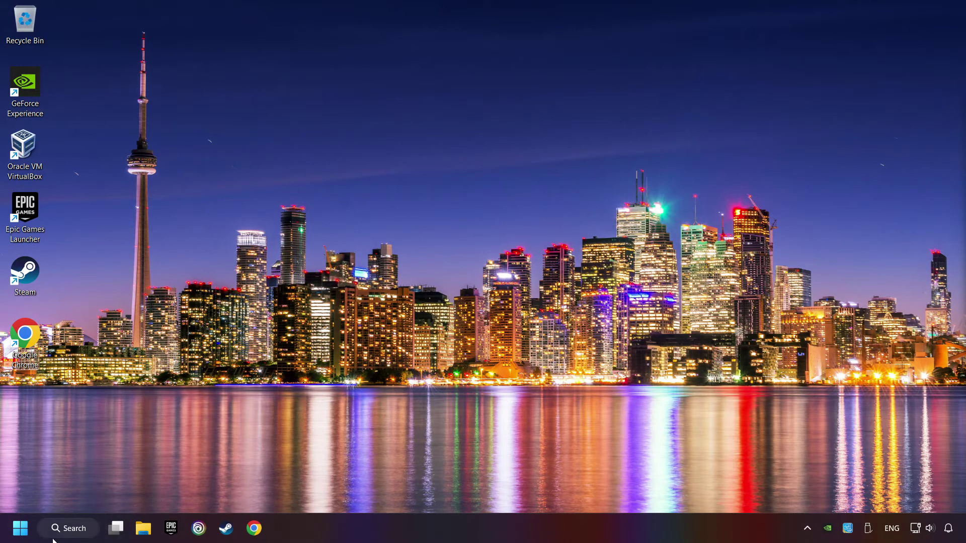
Launch Command Prompt as administrator and arrange it beside the commands.txt notes
left_click(76, 536)
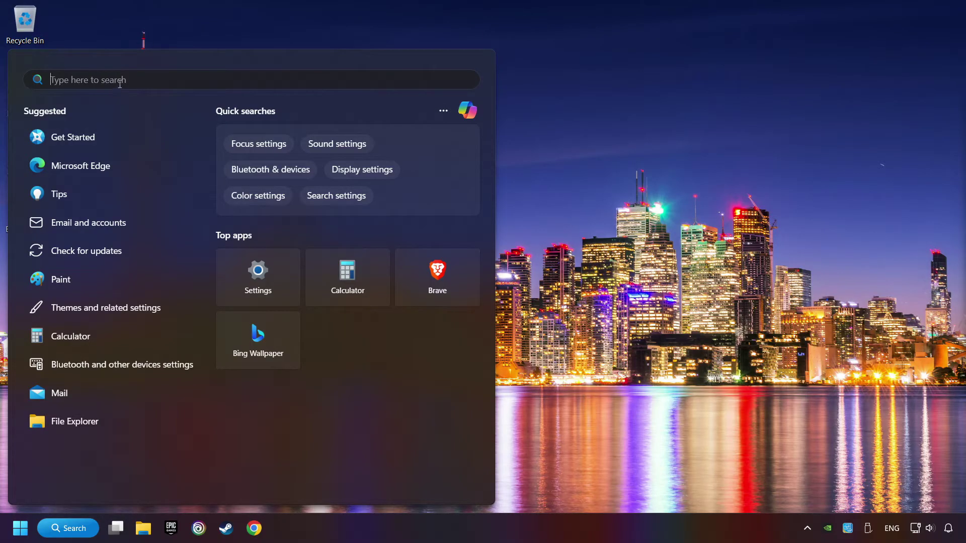
type("cmd")
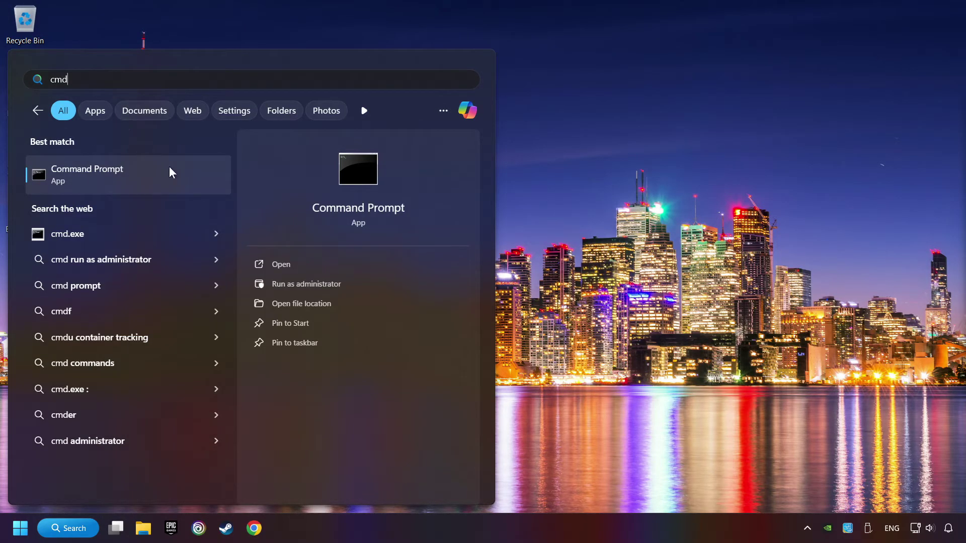
right_click(183, 171)
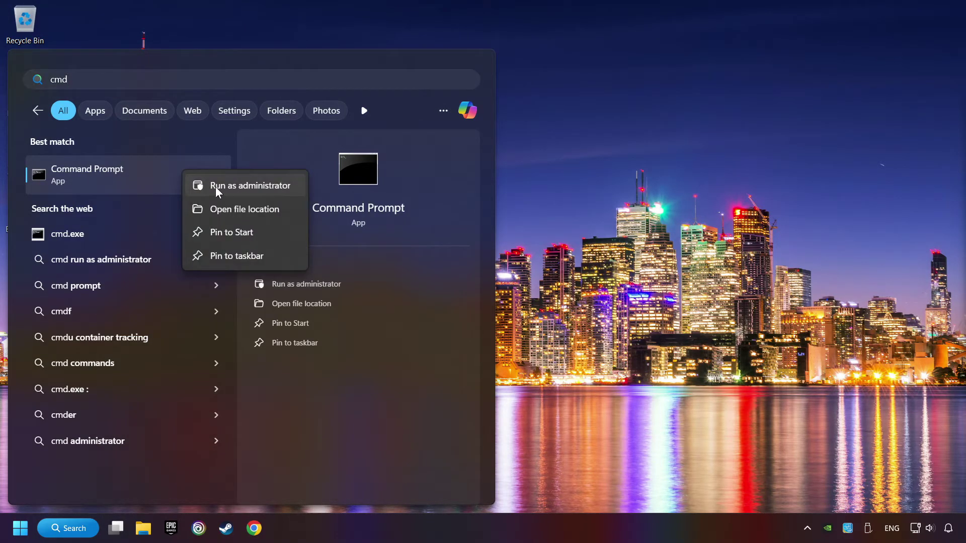
left_click(231, 186)
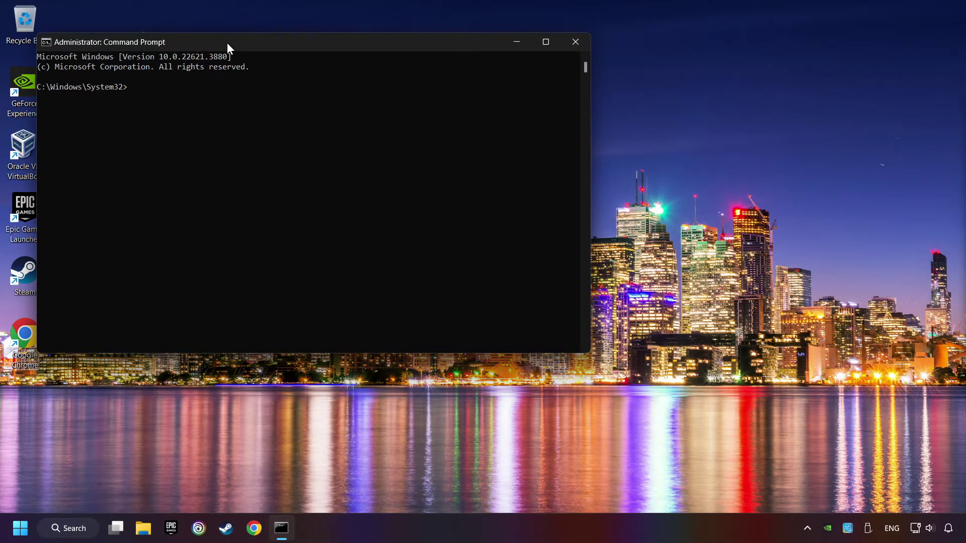
left_click_drag(228, 43, 209, 31)
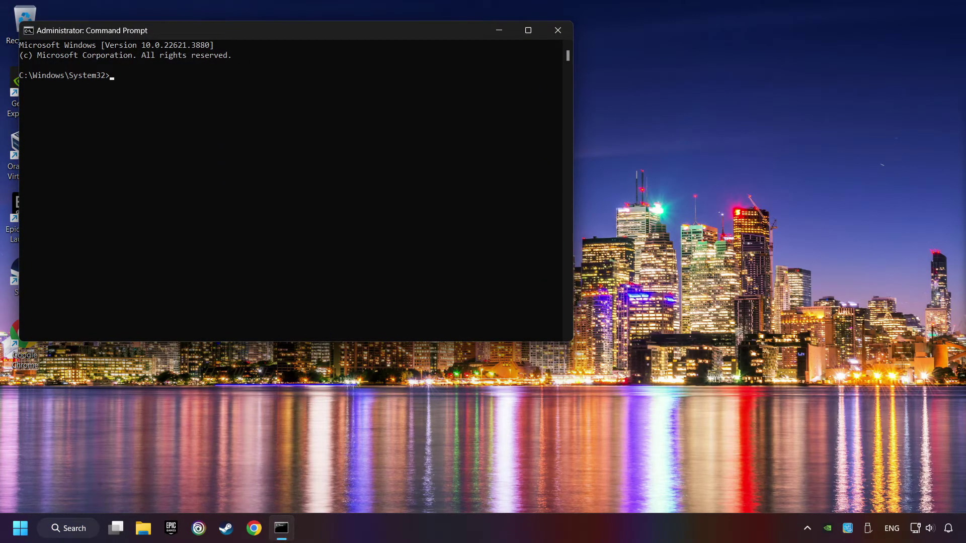
left_click_drag(762, 282, 807, 282)
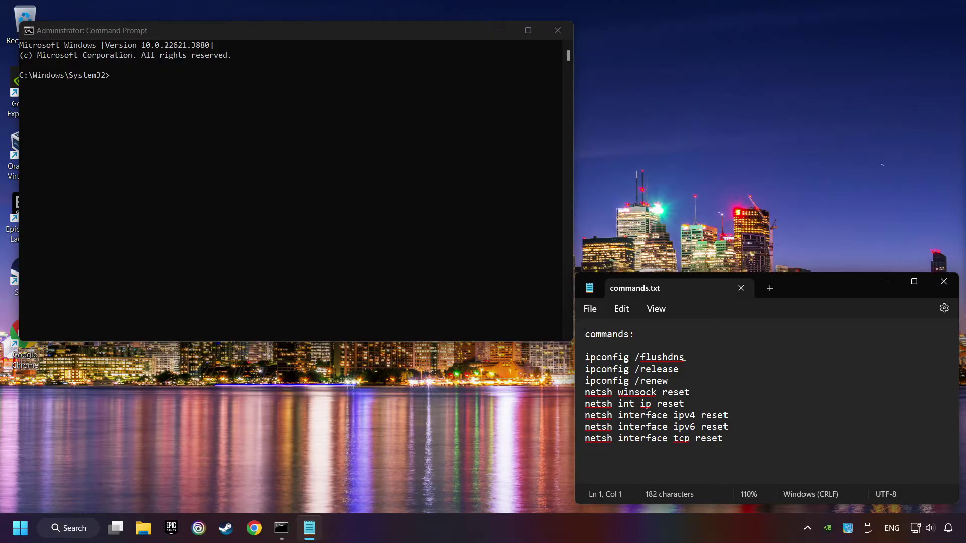
Run ipconfig /flushdns, ipconfig /release and ipconfig /renew in the admin Command Prompt
left_click_drag(684, 357, 584, 358)
key("ctrl+c")
left_click(210, 97)
right_click(226, 105)
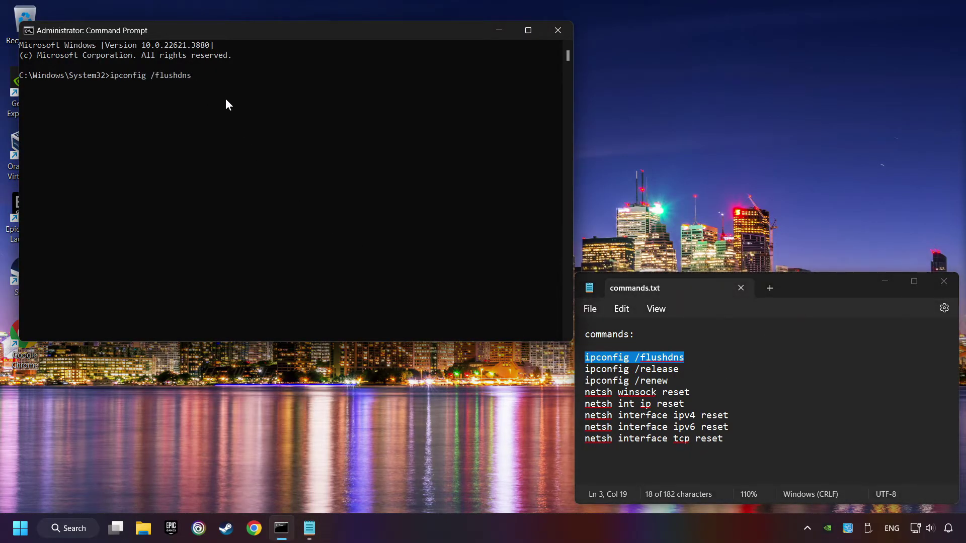
key("Return")
left_click_drag(689, 368, 573, 371)
key("ctrl+c")
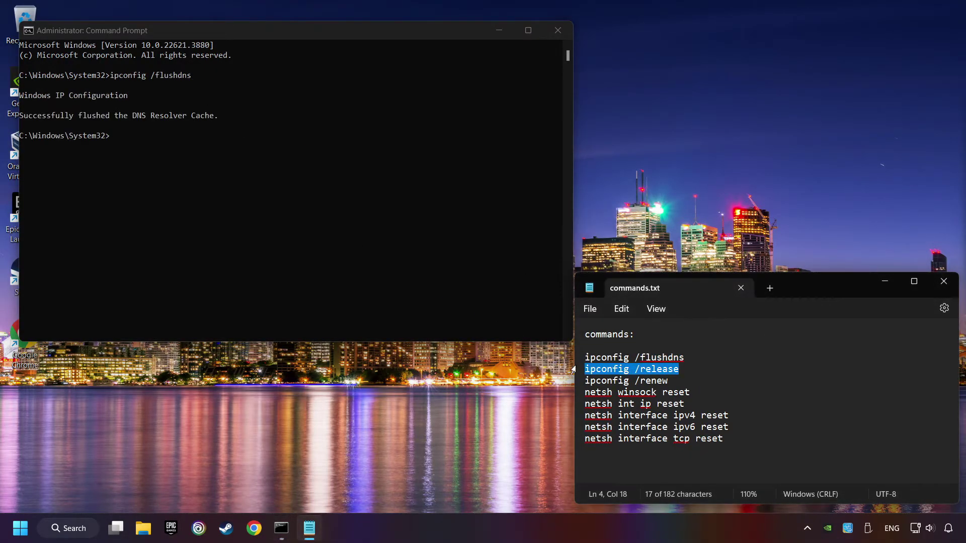
left_click(235, 185)
right_click(234, 185)
key("Return")
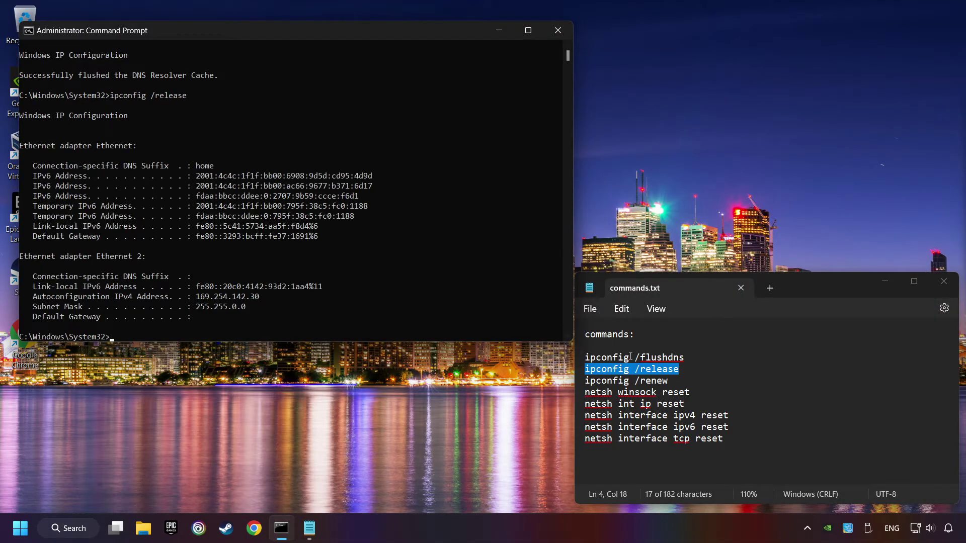
left_click_drag(669, 381, 577, 387)
key("ctrl+c")
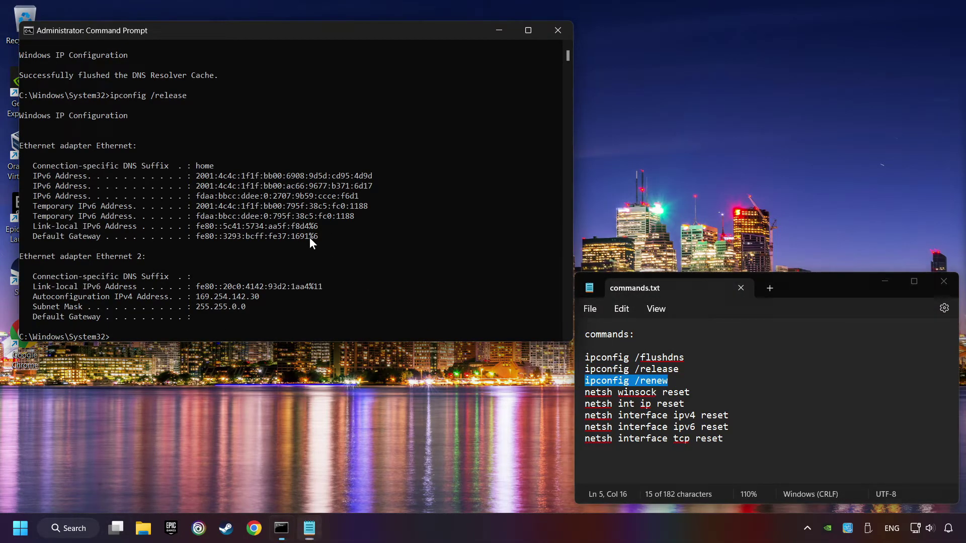
left_click(309, 237)
right_click(310, 237)
key("Return")
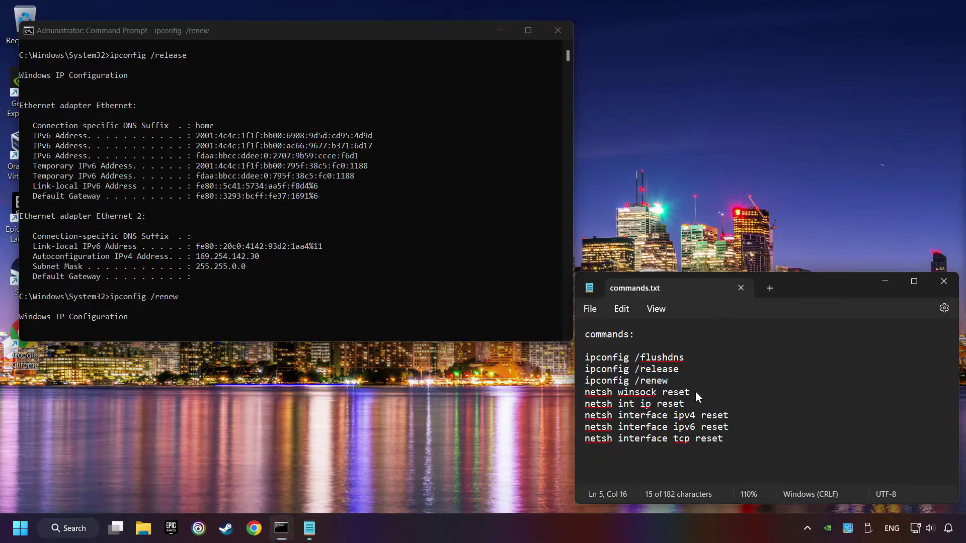
Run netsh winsock reset and netsh int ip reset in the admin Command Prompt
left_click_drag(695, 392, 572, 392)
left_click(352, 253)
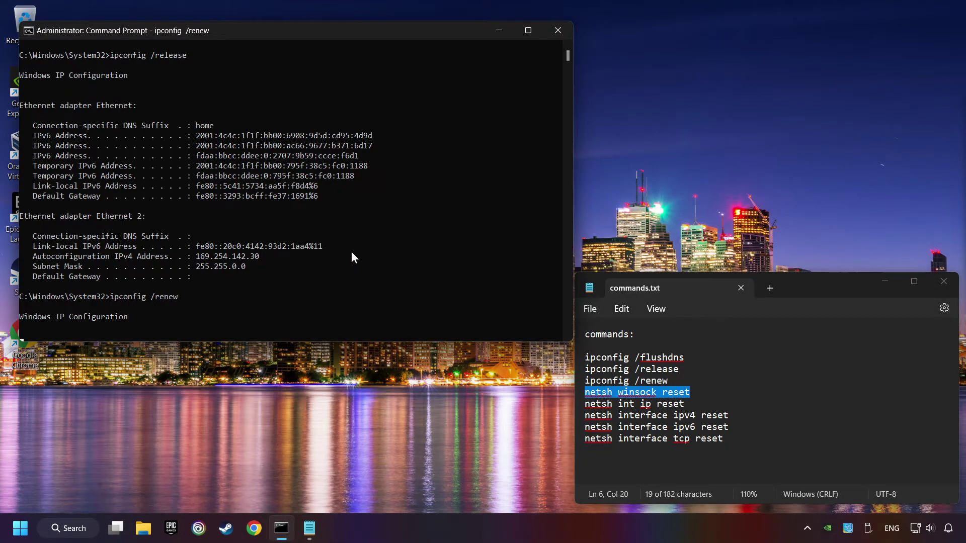
right_click(352, 253)
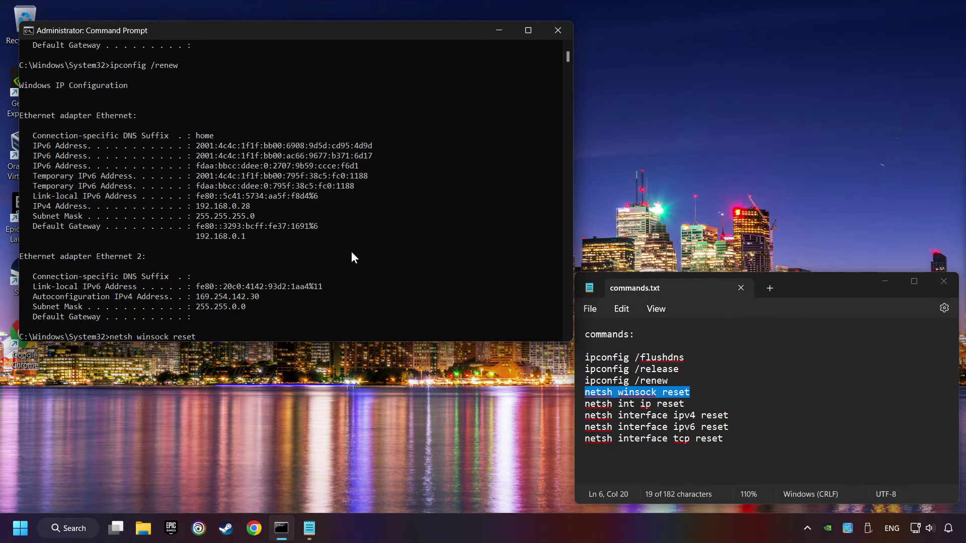
key("Return")
left_click_drag(693, 404, 564, 400)
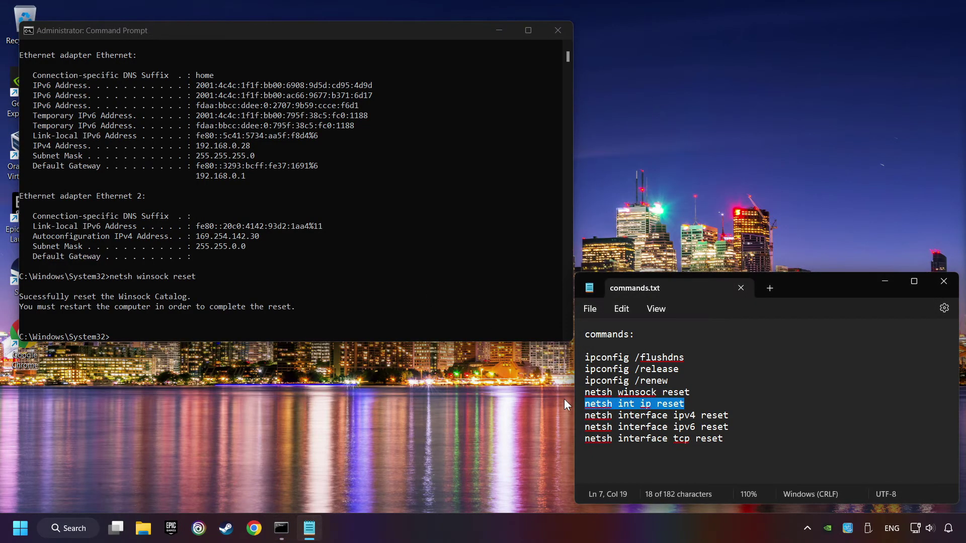
left_click(273, 247)
right_click(274, 248)
key("Return")
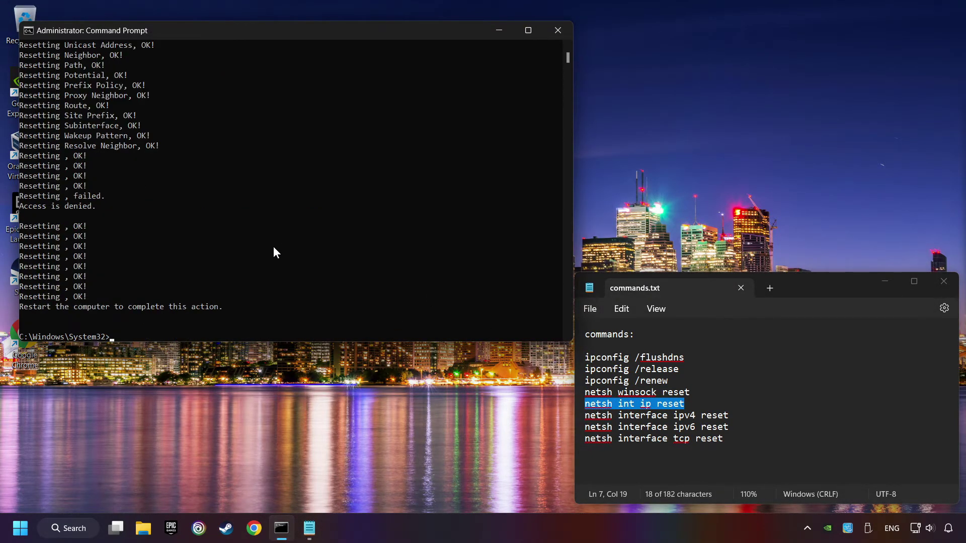
Paste the netsh interface ipv4 and ipv6 reset commands, clearing each without running it
left_click_drag(754, 416, 582, 416)
key("ctrl+c")
left_click(322, 258)
right_click(322, 257)
key("Escape")
key("alt+Tab")
key("Down")
key("Home")
key("shift+End")
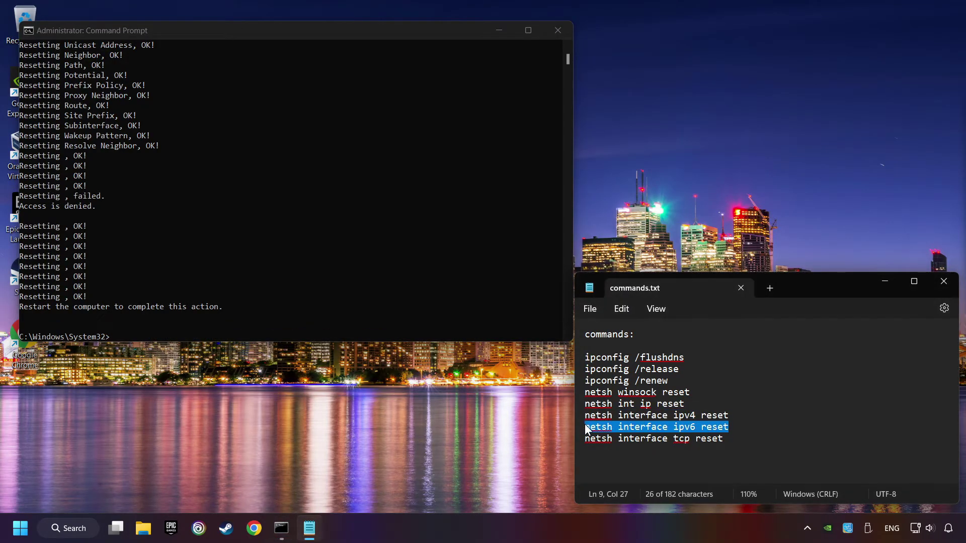
key("ctrl+c")
left_click(304, 256)
right_click(305, 256)
key("Escape")
Run netsh interface tcp reset, then close the admin Command Prompt
left_click_drag(730, 439, 574, 438)
key("ctrl+c")
left_click(294, 267)
right_click(295, 267)
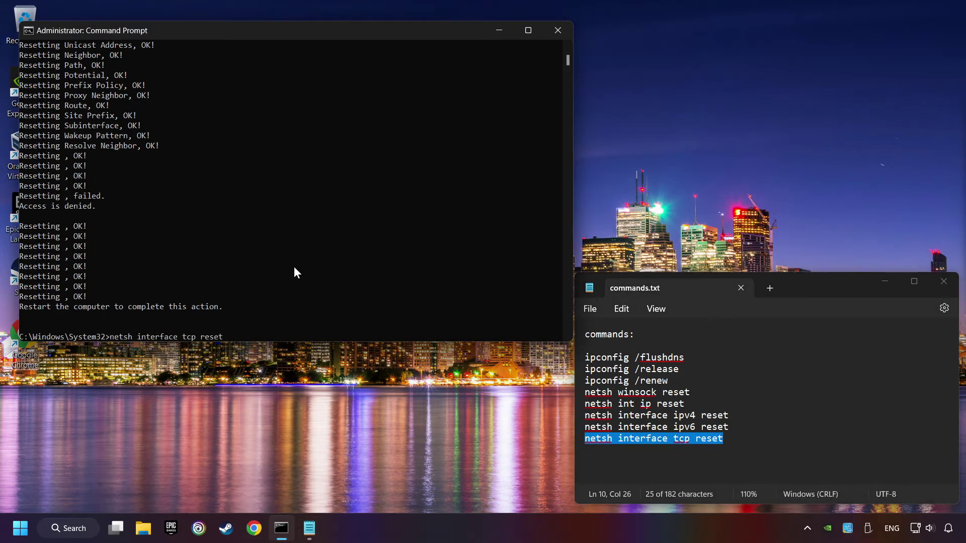
key("Return")
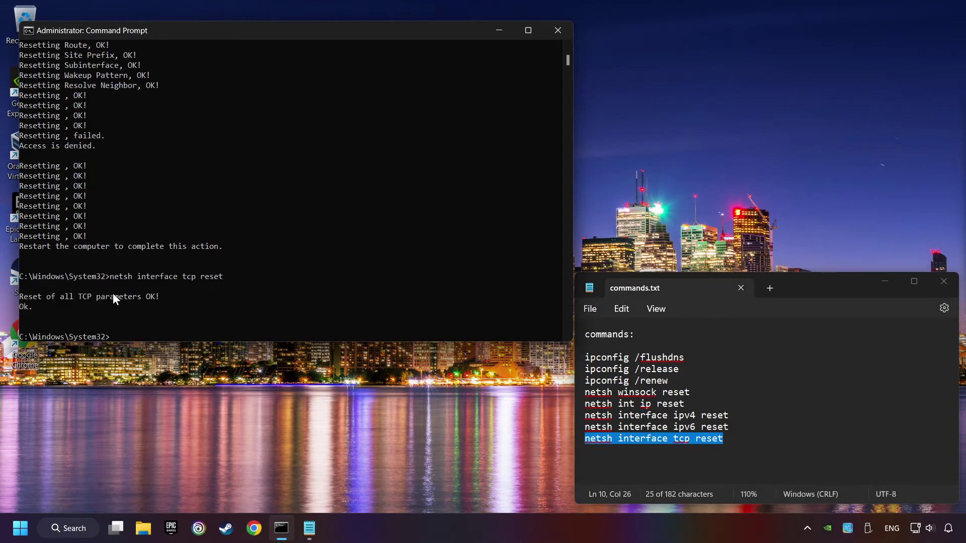
left_click(558, 32)
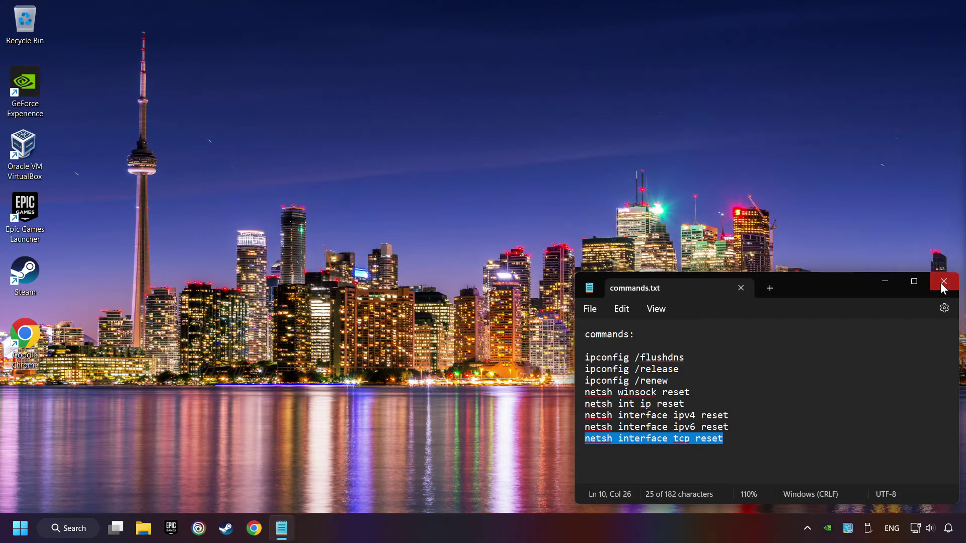
Close the commands.txt notes and bring up the Start menu power options
left_click(944, 289)
left_click(21, 529)
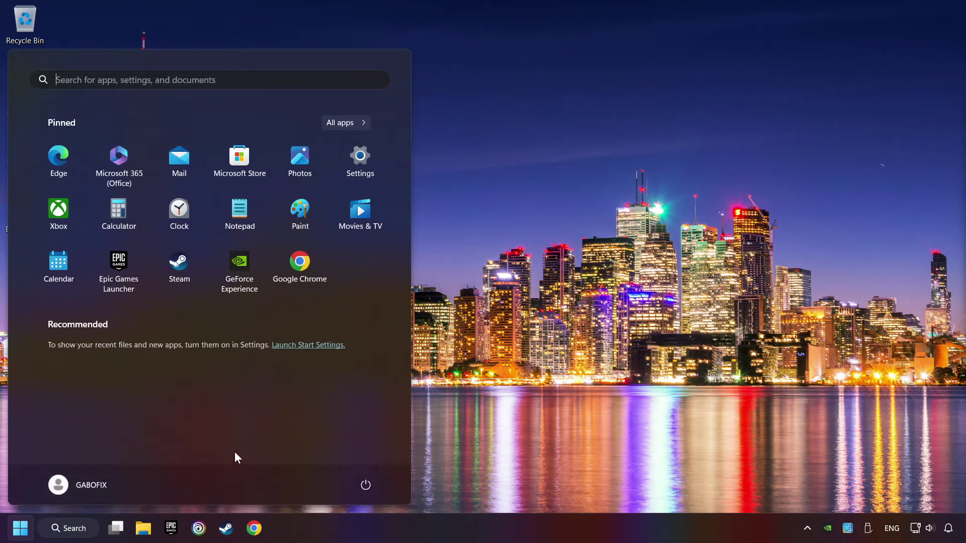
left_click(366, 485)
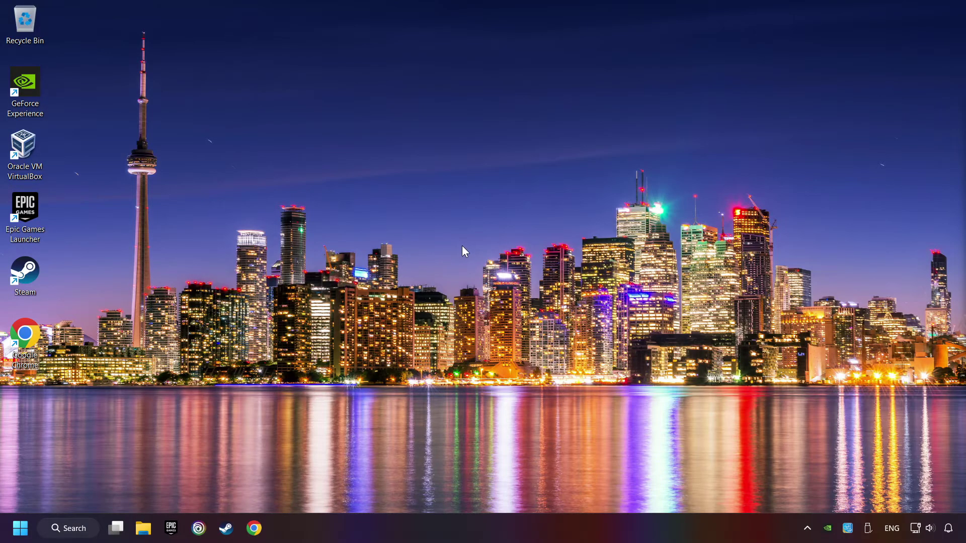
Run Network reset from Advanced network settings and confirm it with Yes
right_click(916, 532)
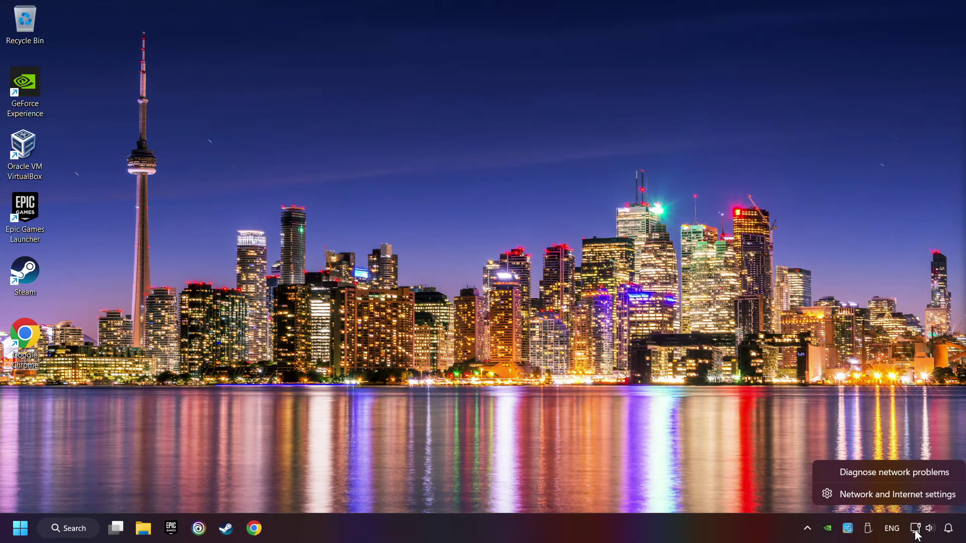
left_click(910, 503)
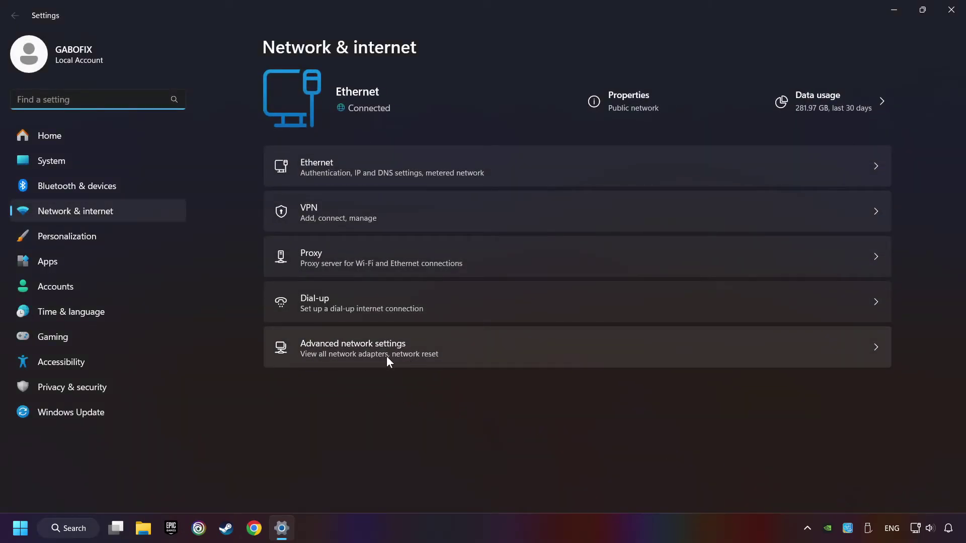
left_click(492, 349)
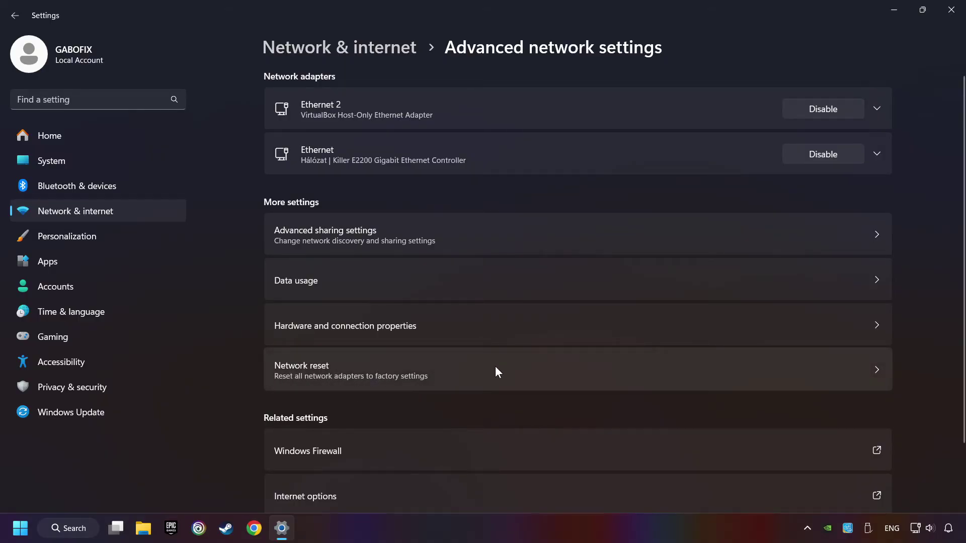
left_click(515, 368)
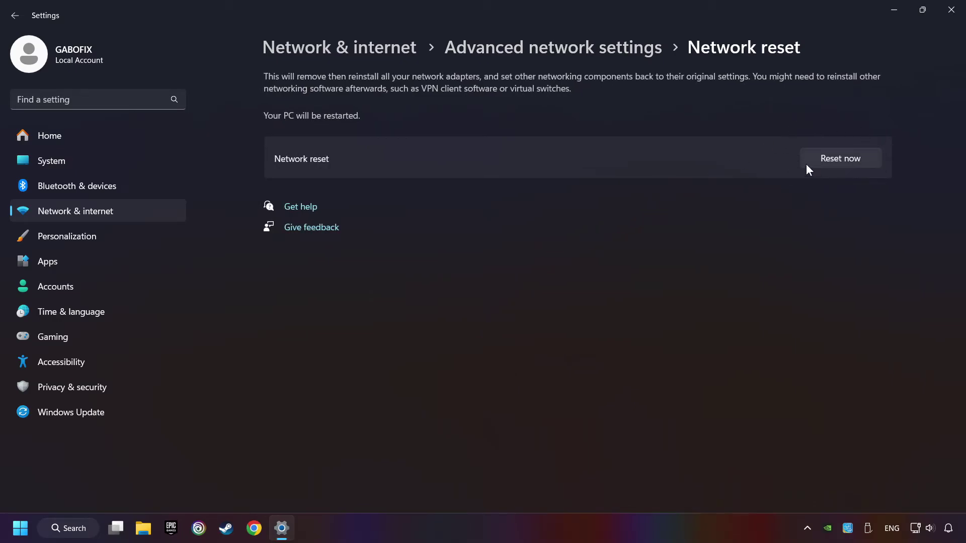
left_click(848, 166)
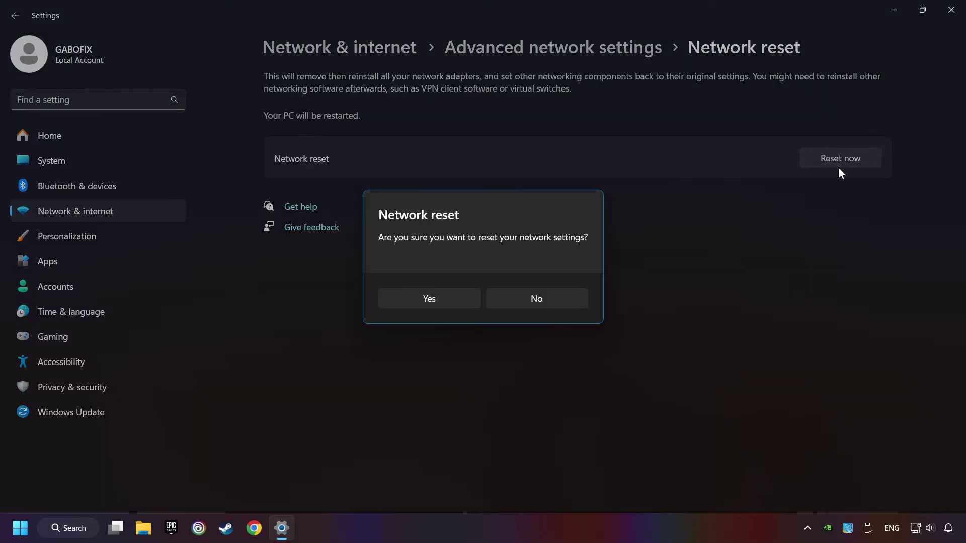
left_click(430, 305)
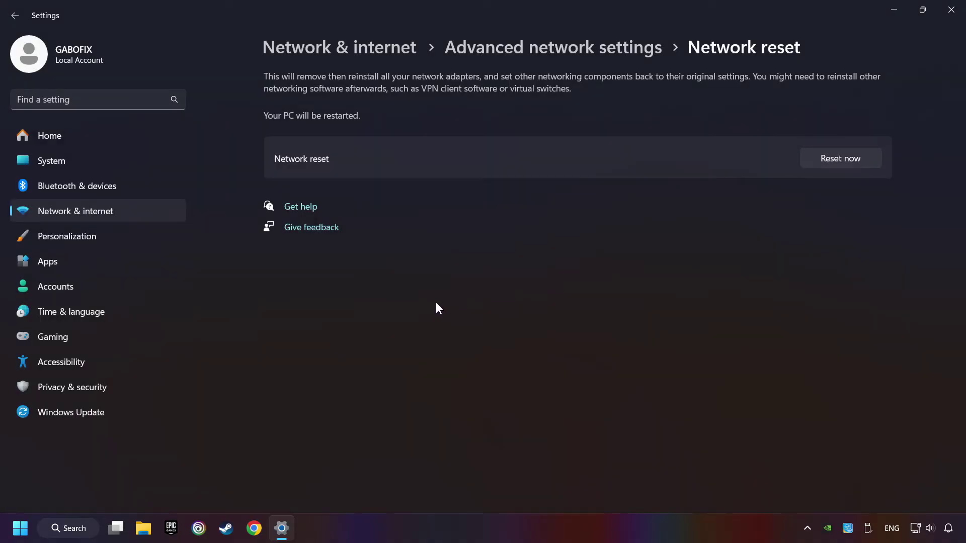
Close Settings and bring up the Start menu power options to restart
left_click(951, 10)
key("super")
left_click(370, 488)
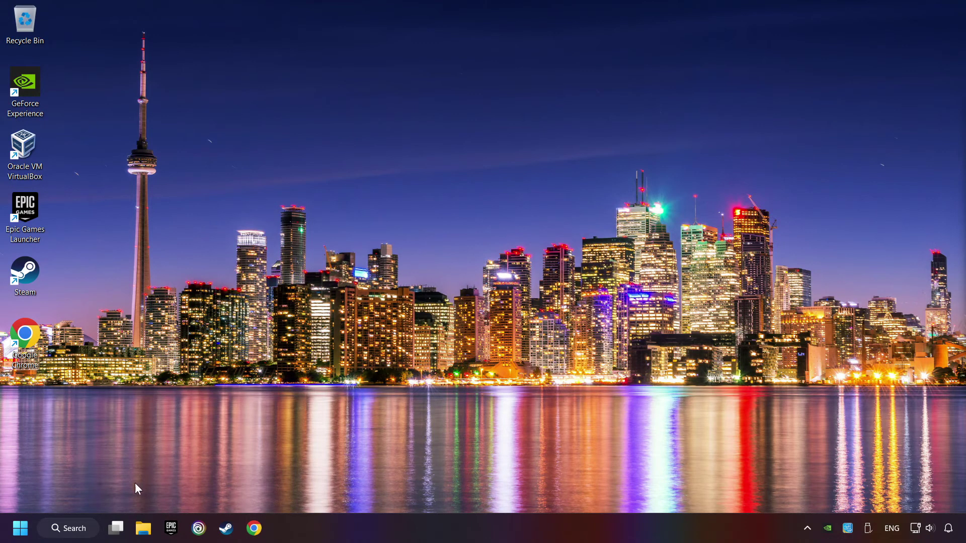
Open Control Panel's Network and Sharing Center and its adapter settings list
left_click(76, 528)
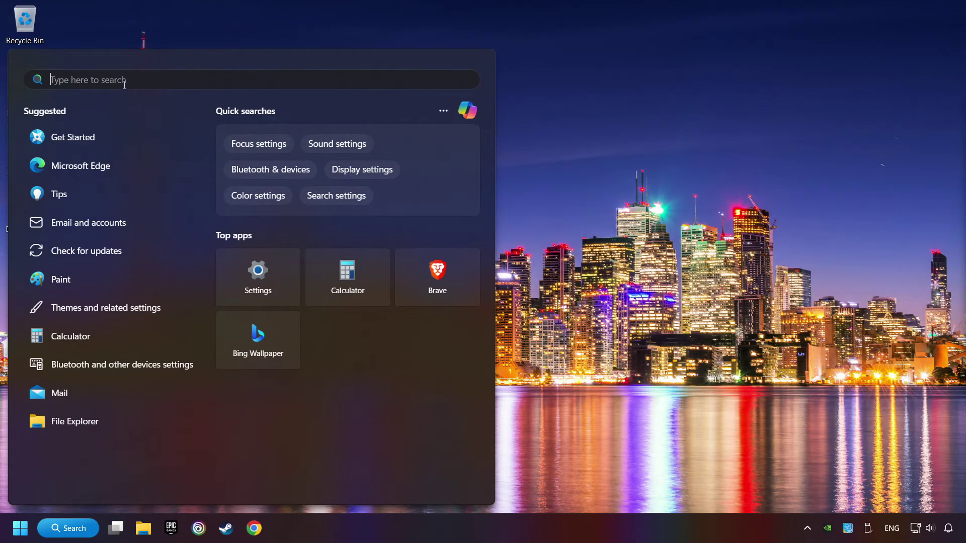
type("control panel")
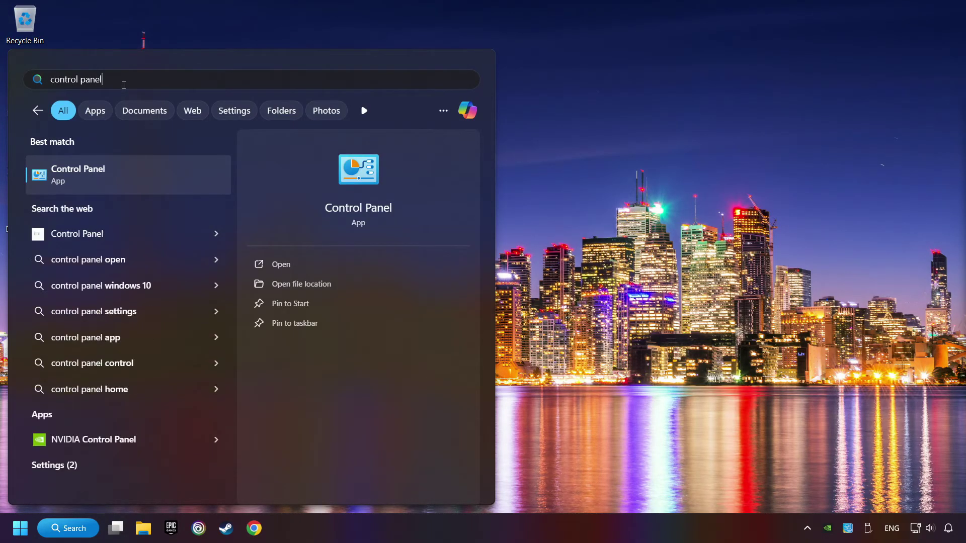
left_click(188, 177)
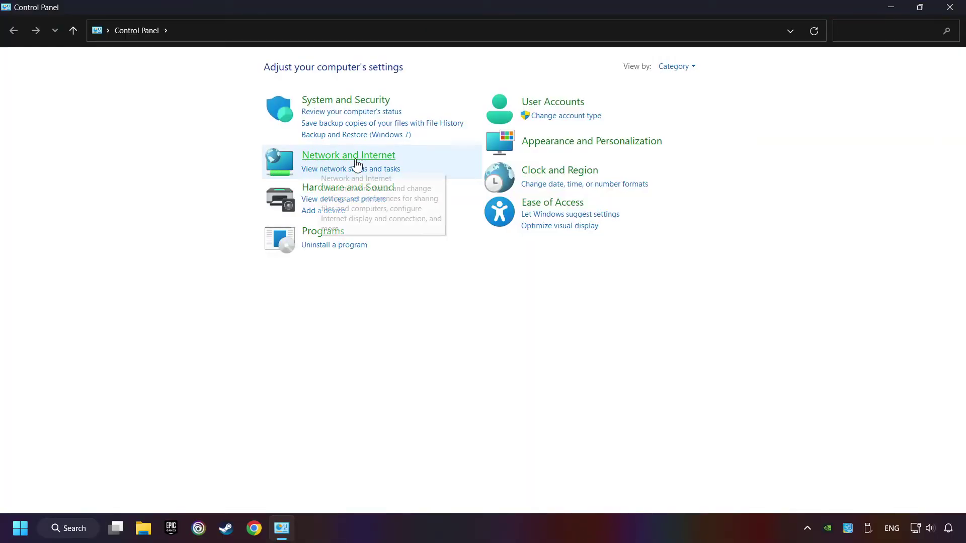
left_click(344, 160)
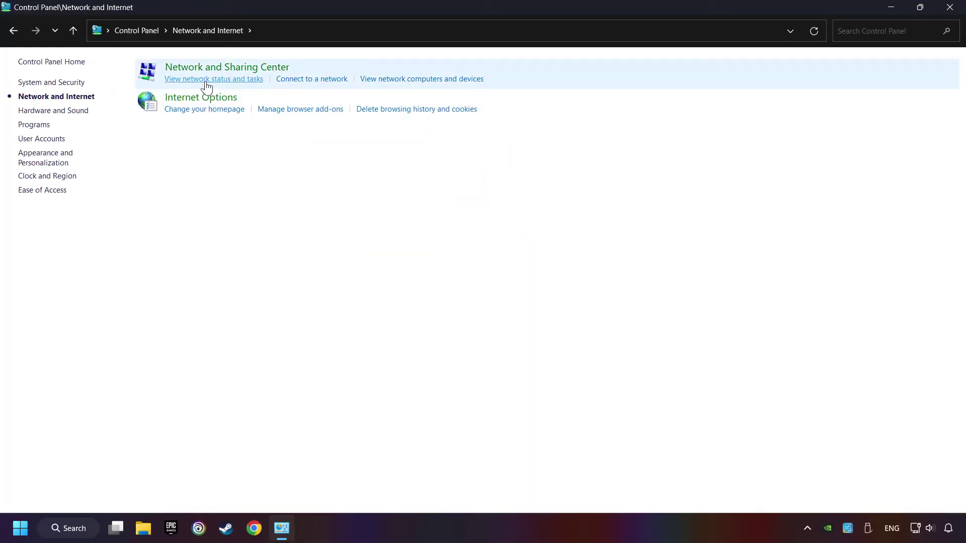
left_click(236, 69)
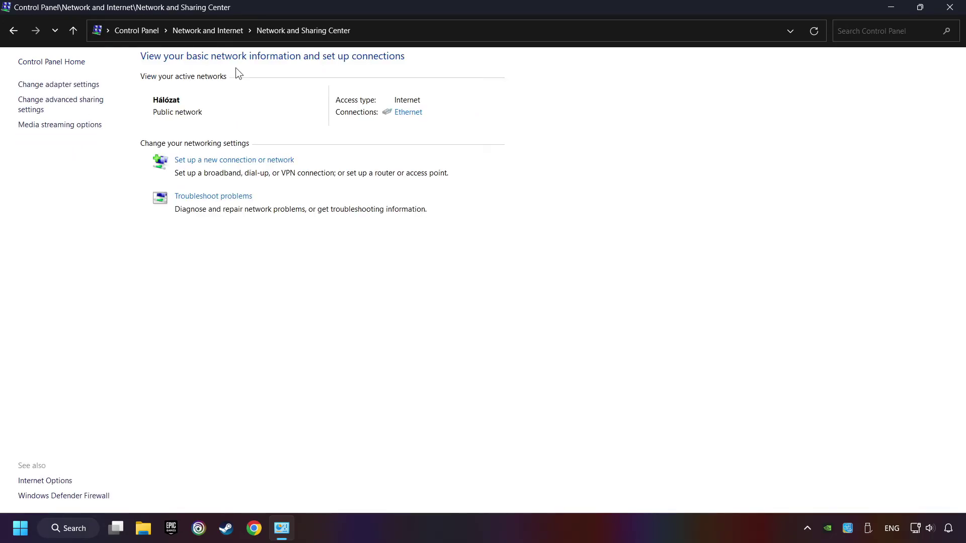
left_click(69, 84)
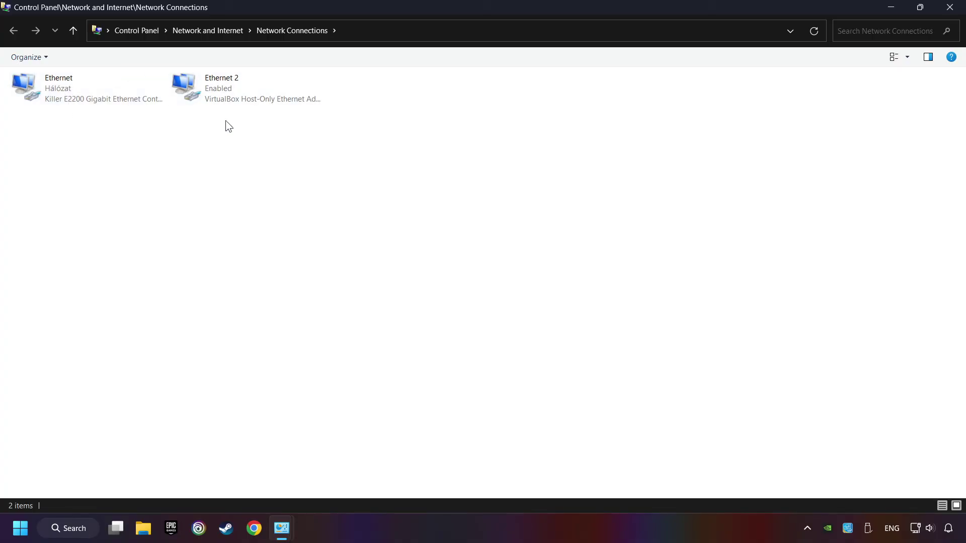
Open the Internet Protocol Version 4 (TCP/IPv4) properties of the Ethernet adapter
right_click(84, 88)
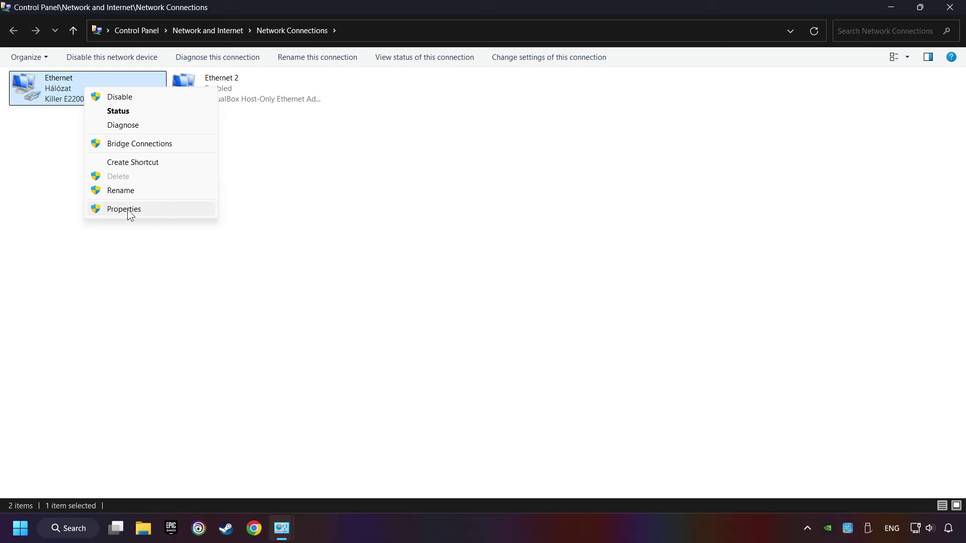
left_click(173, 209)
left_click_drag(122, 69, 428, 116)
left_click(367, 261)
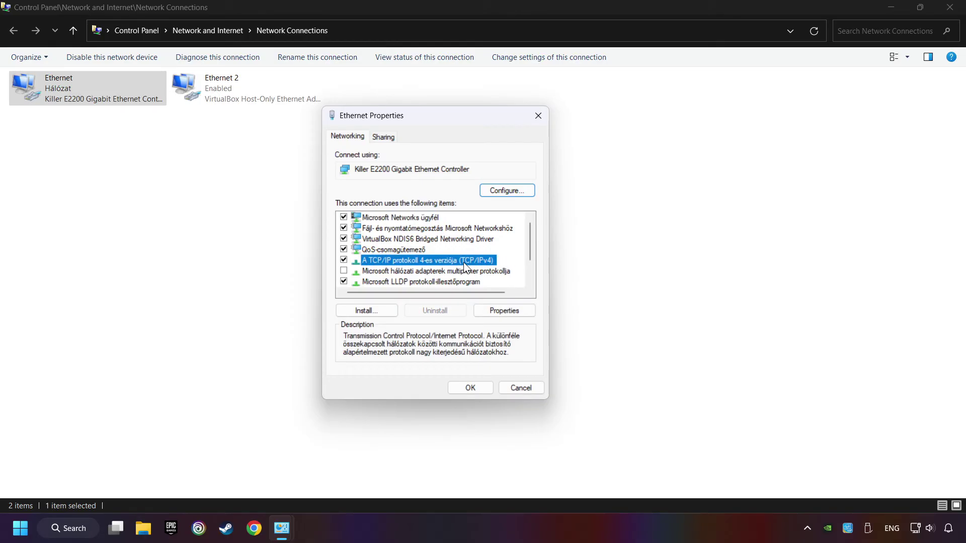
left_click(510, 311)
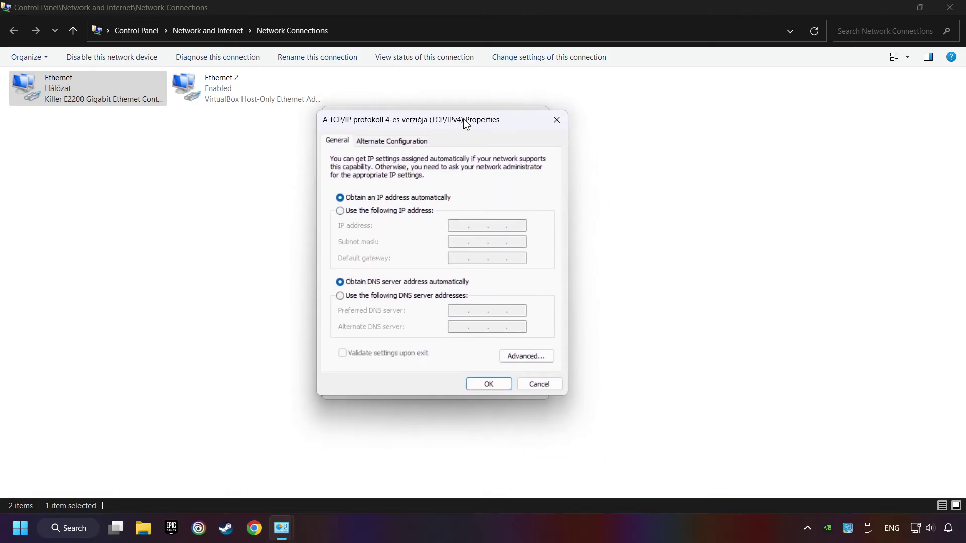
Set preferred DNS 8.8.8.8 and alternate DNS 8.8.4.4, save, and close Ethernet Properties
left_click(340, 298)
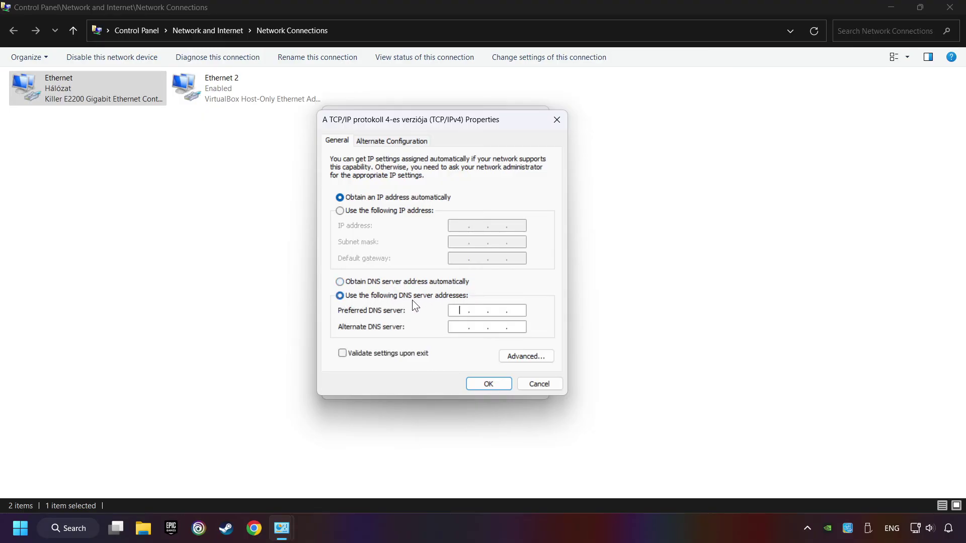
type("8.8.8.8")
left_click(453, 326)
type("8.8.4.4")
left_click(488, 383)
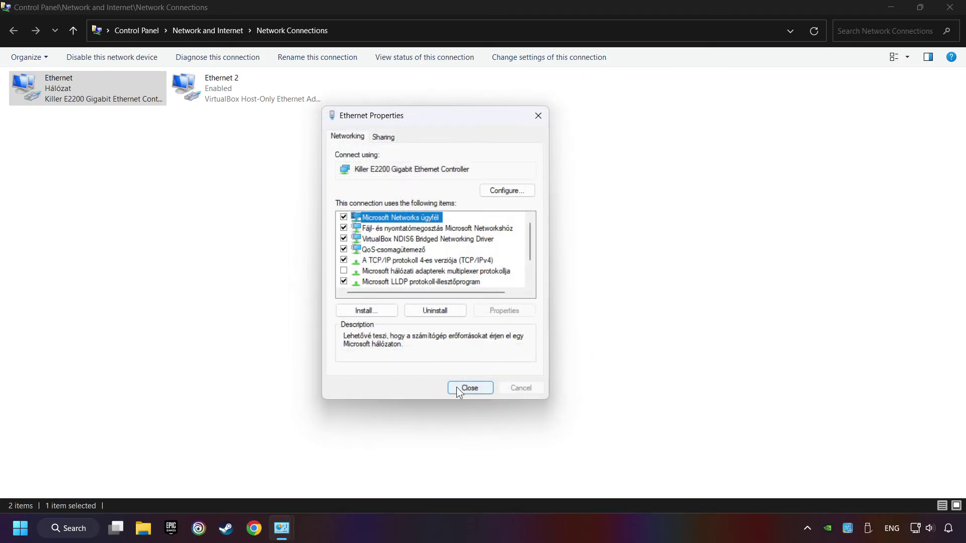
left_click(470, 388)
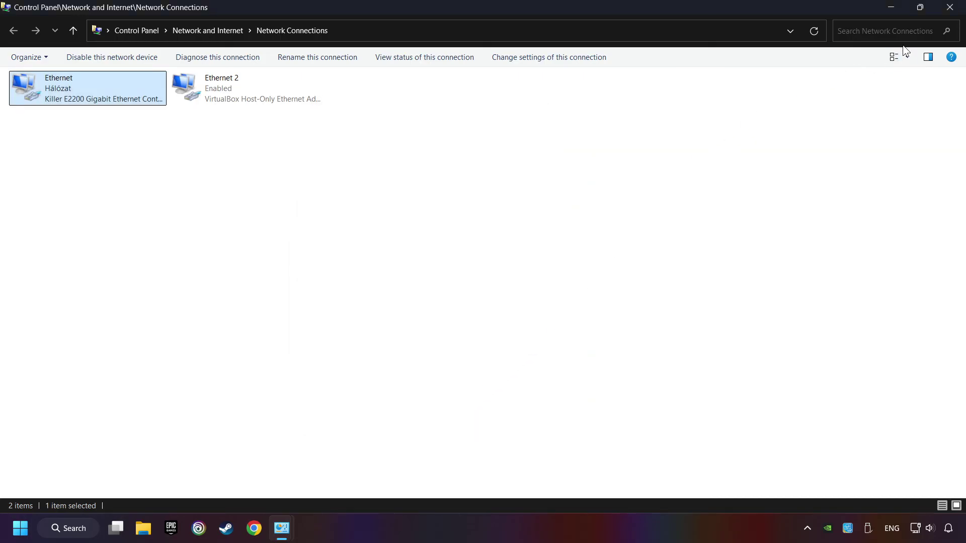